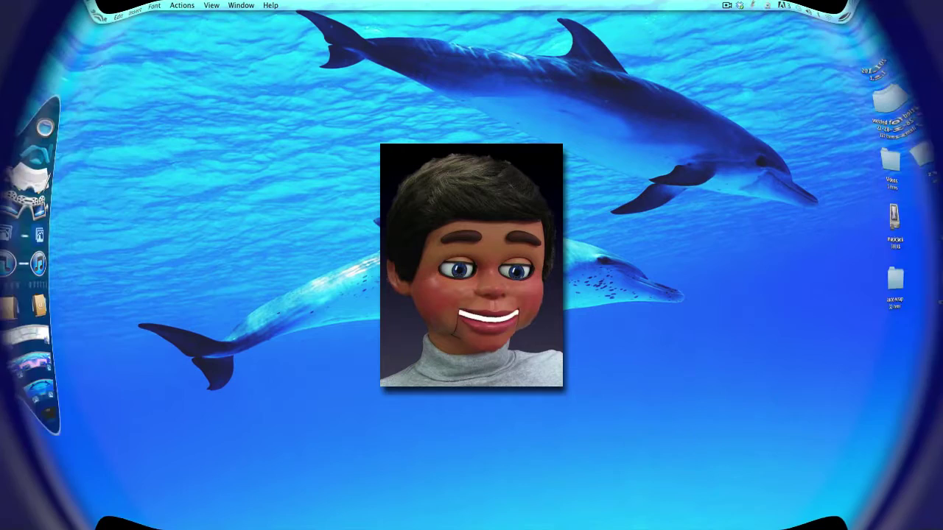
Step: Restore the minimized Photoshop Elements editor window from the Dock
click(17, 422)
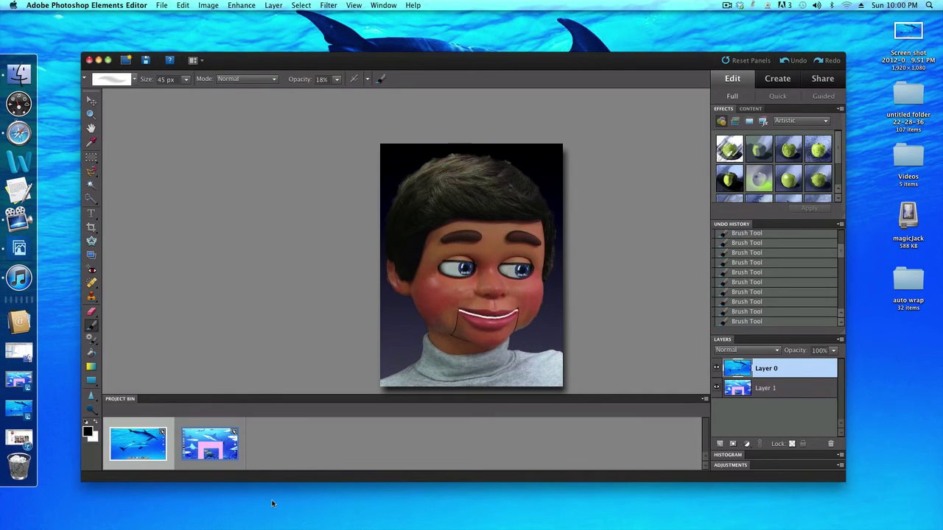
Step: Restore the dolphin photo window, then open 'Screen shot 8 PM.png' from the Project Bin, placing the windows side by side
click(26, 412)
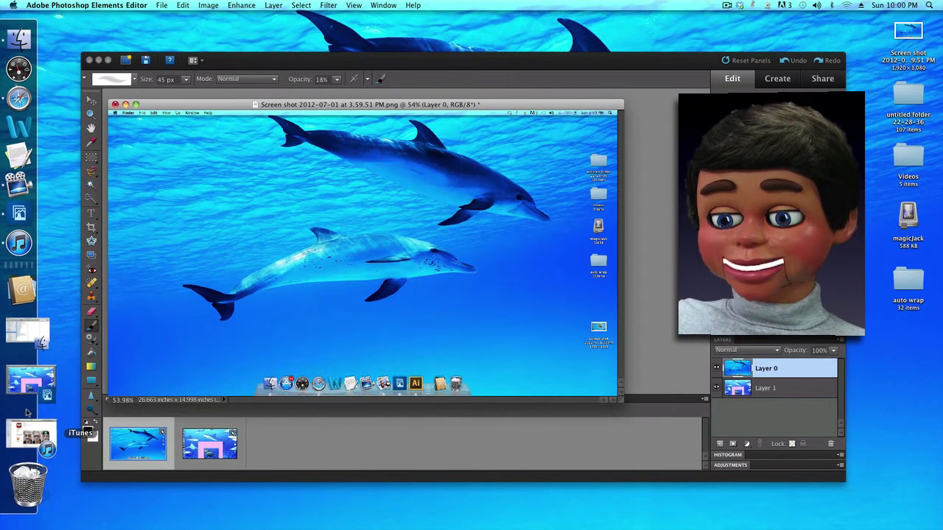
drag(267, 104, 320, 96)
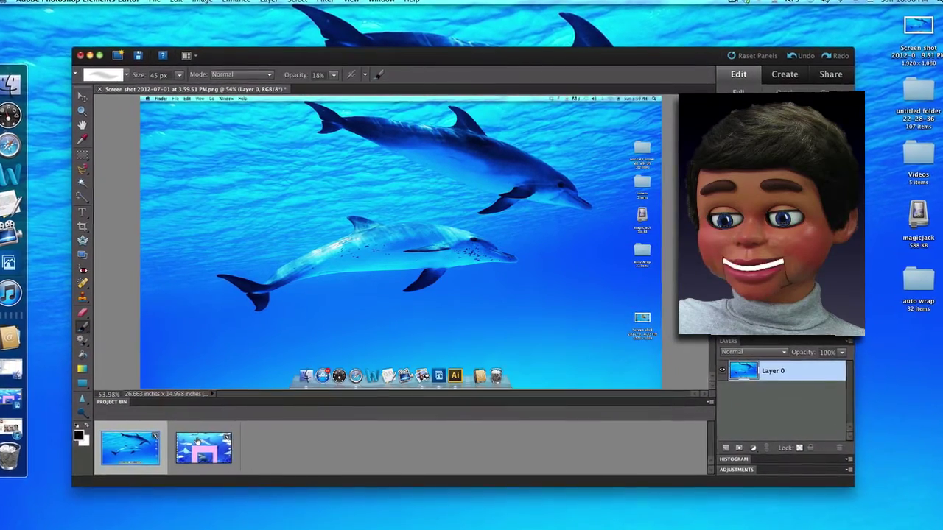
double_click(200, 446)
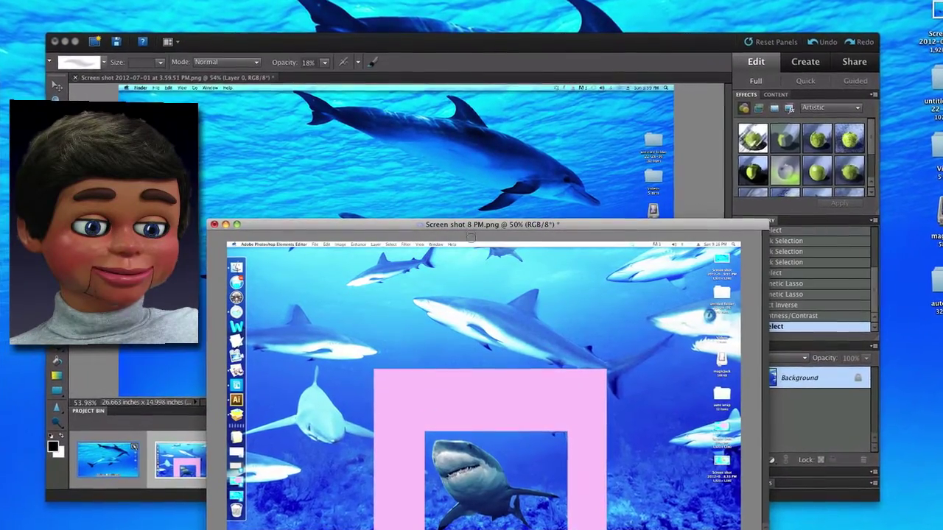
drag(487, 224, 676, 117)
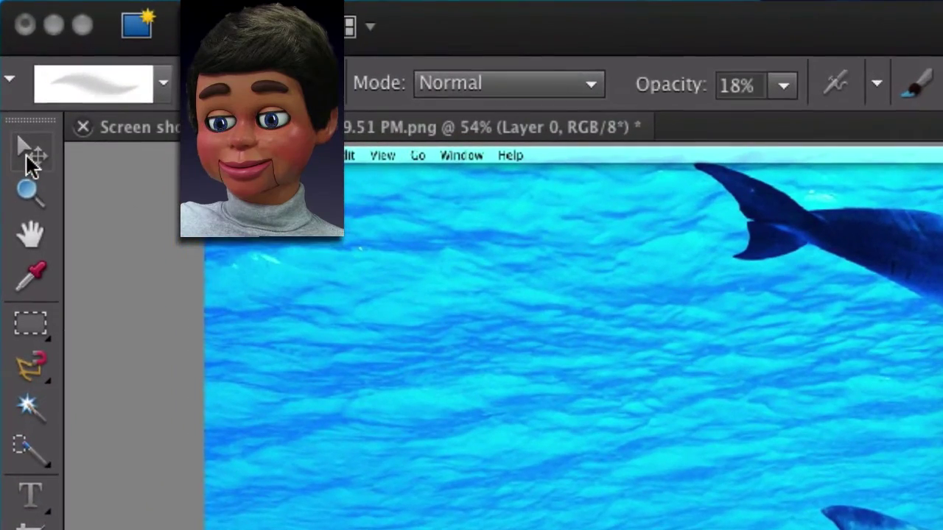
Step: With the Move tool, drag the shark screenshot into the dolphin photo as Layer 1 and position it up and left
click(43, 86)
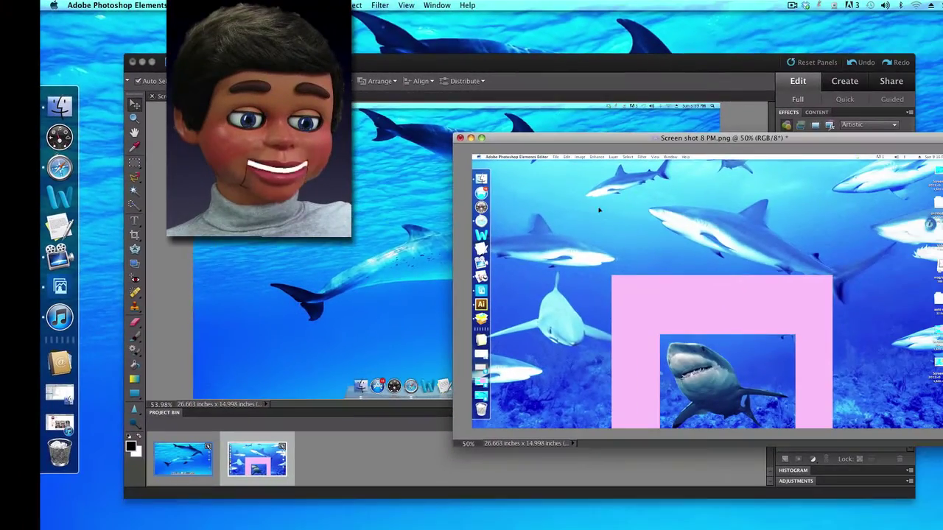
drag(599, 210, 355, 201)
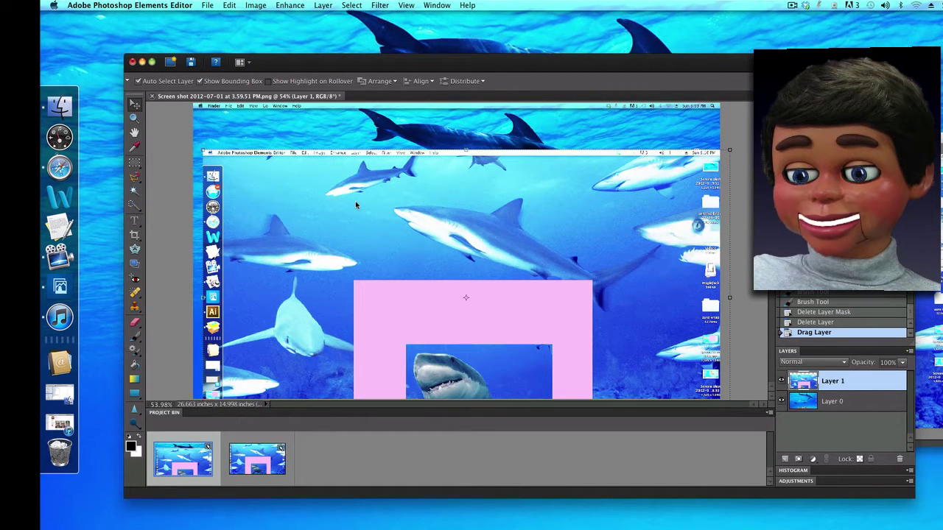
drag(391, 162, 392, 178)
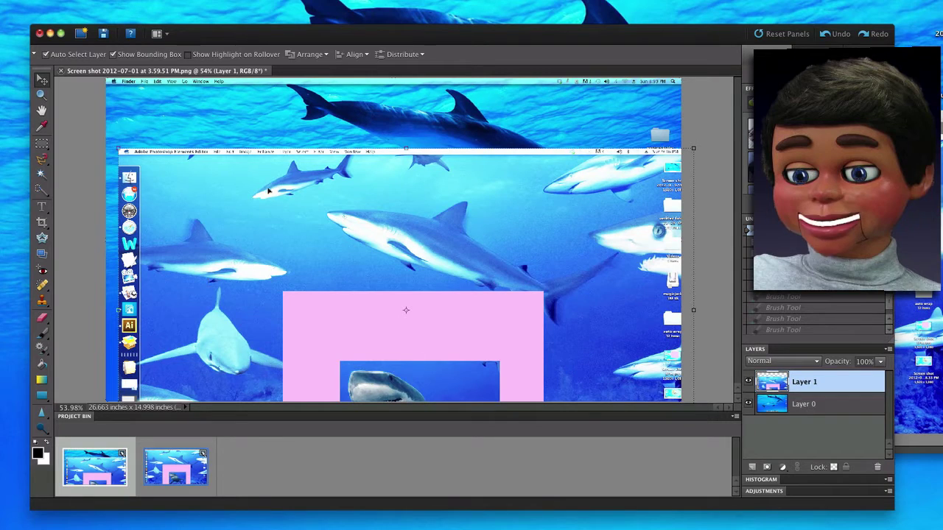
drag(259, 153, 245, 86)
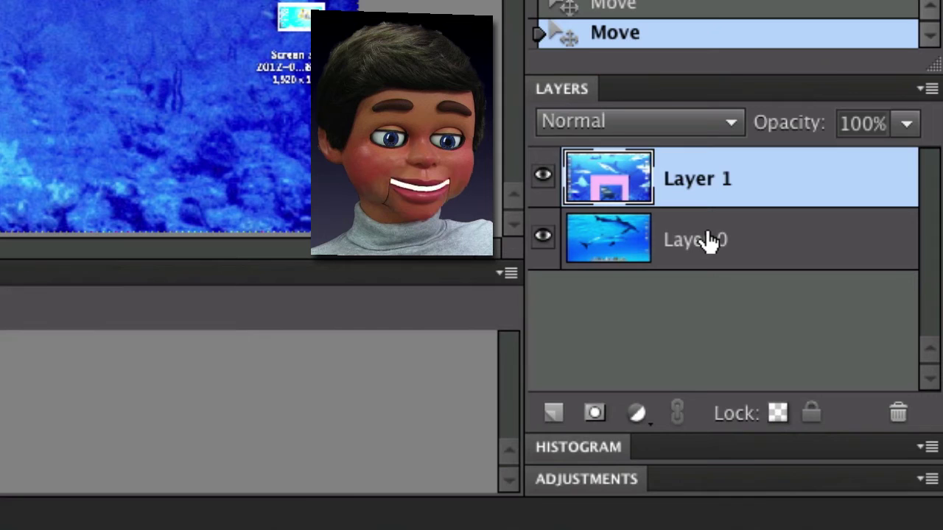
Step: Move Layer 0 above Layer 1, add a layer mask to Layer 0, and target its image thumbnail
click(709, 240)
drag(709, 241, 691, 281)
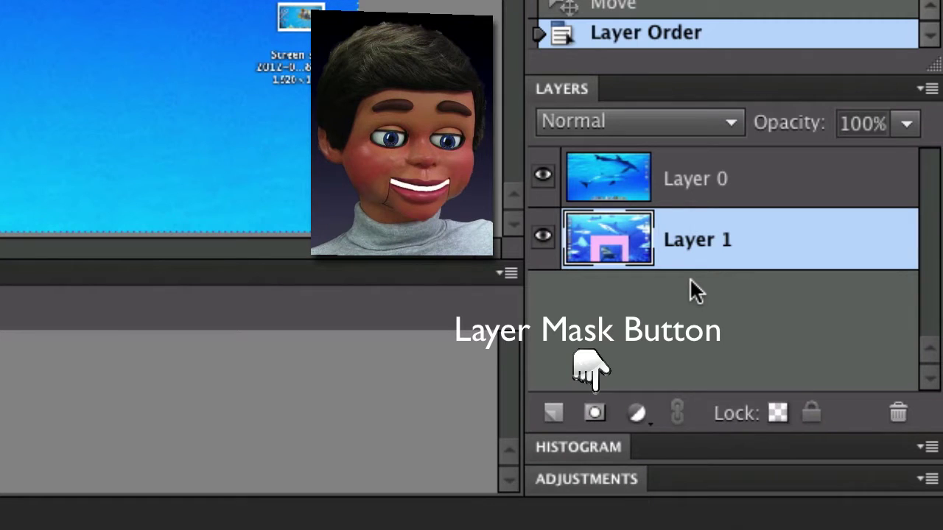
click(729, 184)
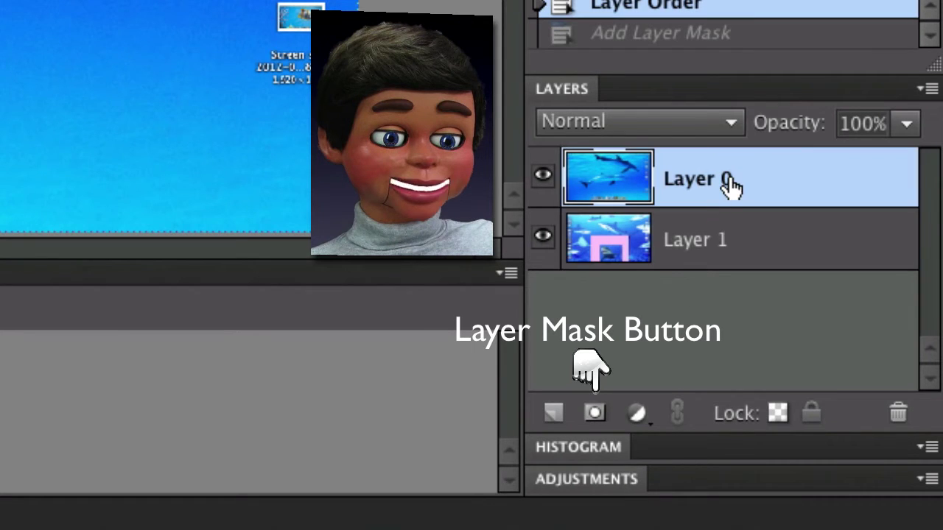
click(597, 413)
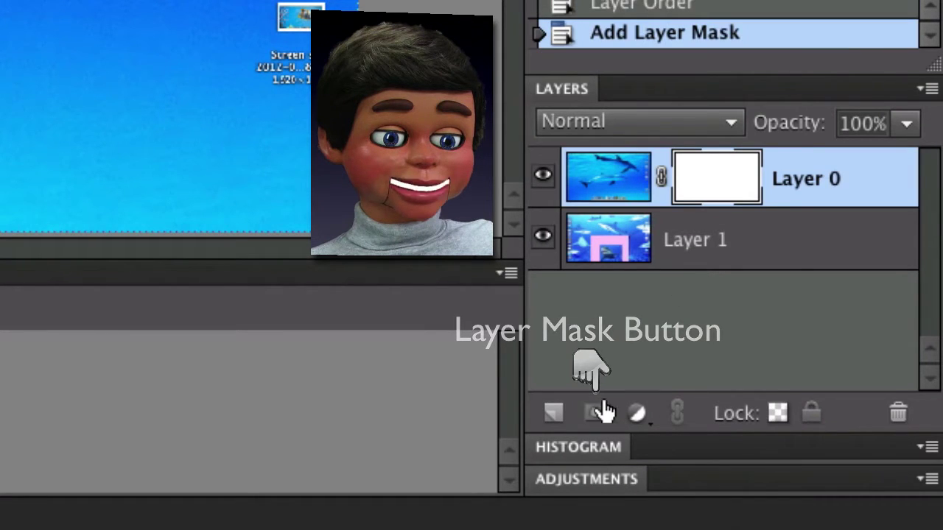
click(601, 166)
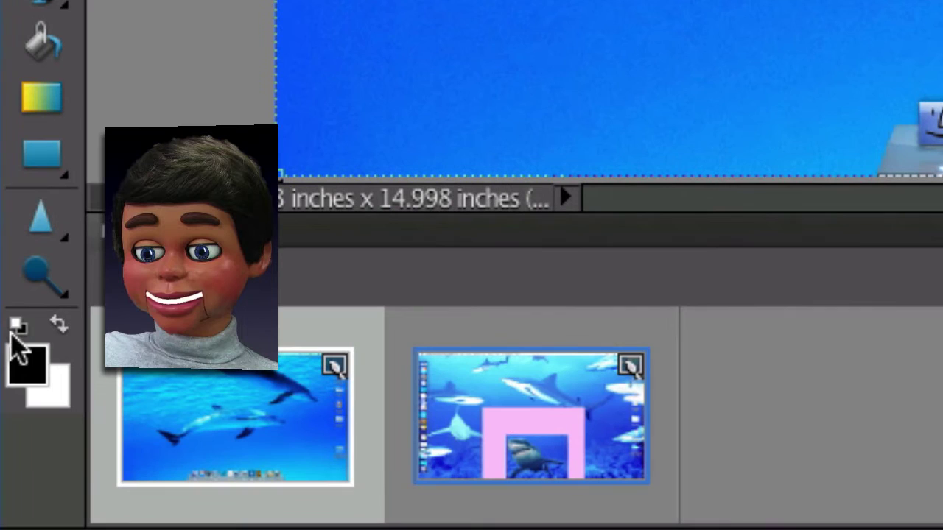
click(28, 373)
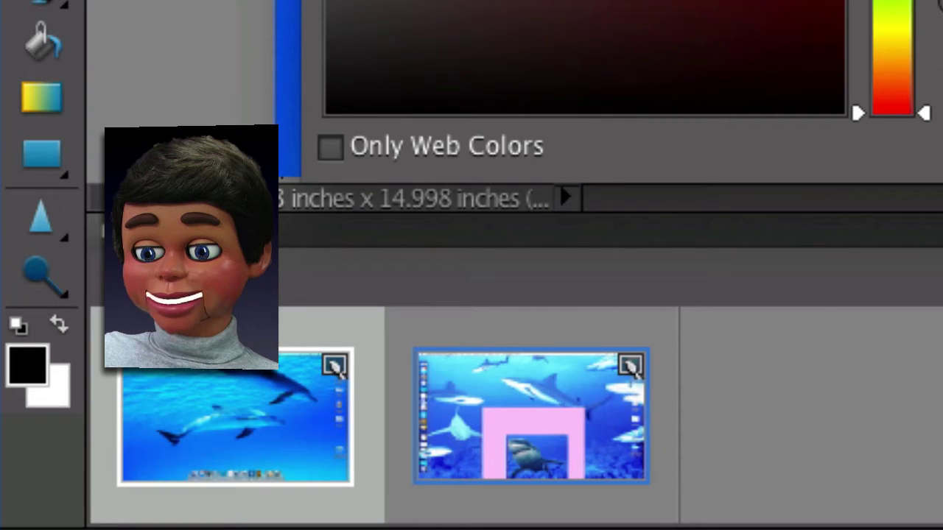
key(Return)
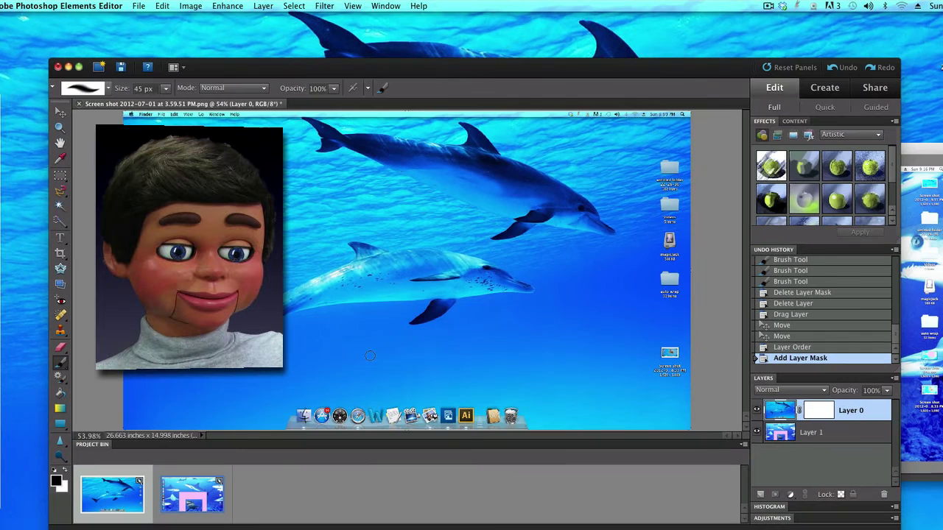
Step: Undo the trial brush stroke on the dolphin image and make Layer 0's mask the painting target
mouse_move(412, 372)
mouse_down()
mouse_move(367, 391)
mouse_move(353, 361)
mouse_up()
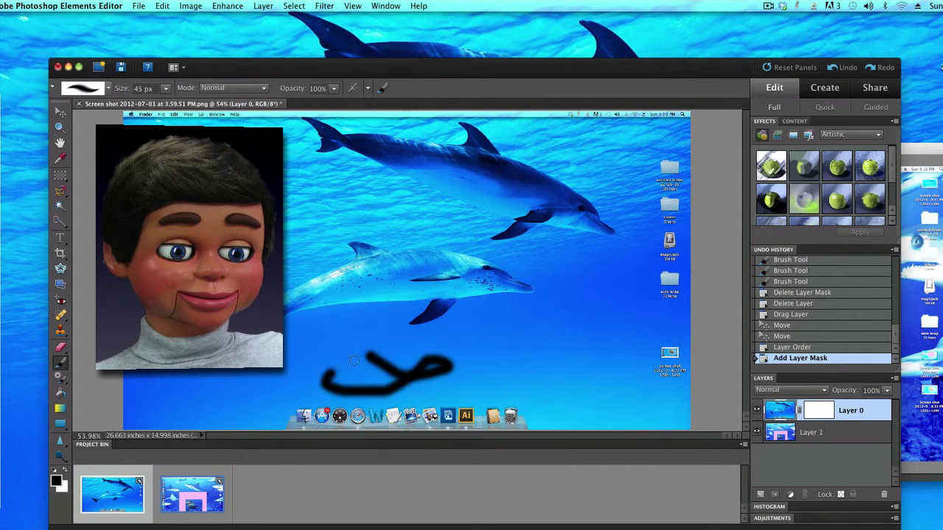
mouse_move(434, 349)
mouse_down()
mouse_move(478, 327)
mouse_move(482, 357)
mouse_up()
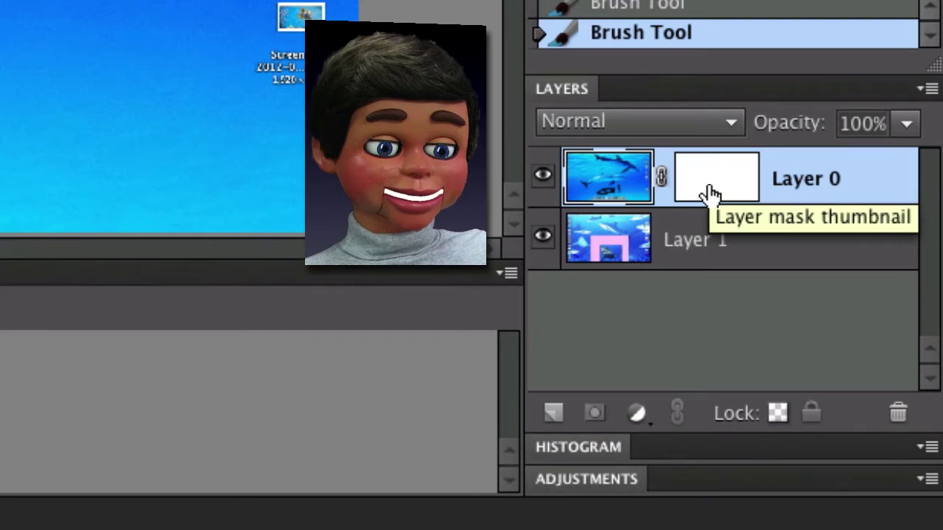
click(710, 193)
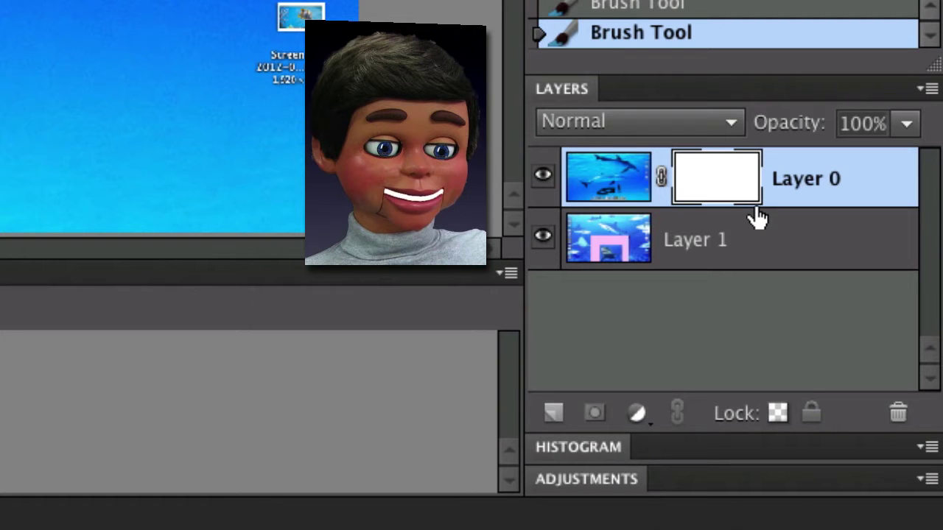
key(ctrl+z)
key(ctrl+z)
key(ctrl+z)
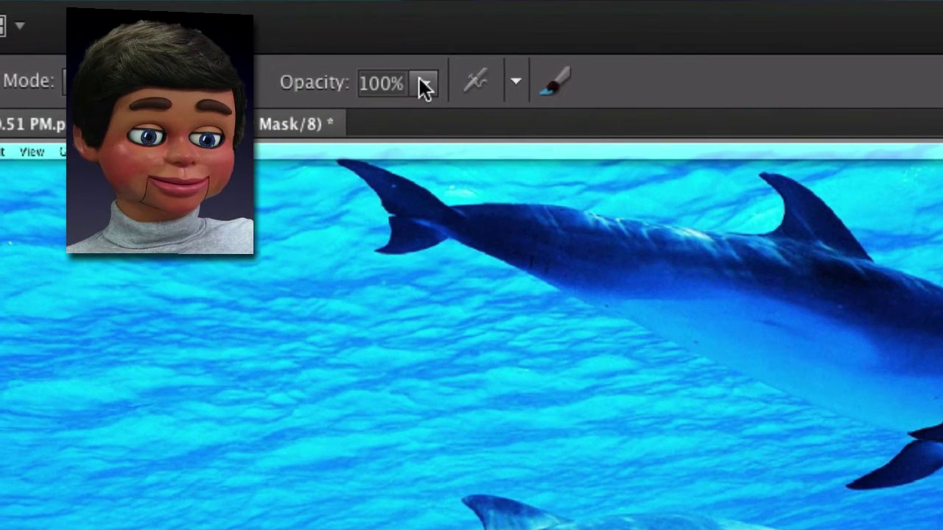
Step: Lower the brush opacity to 52% in the options bar
click(424, 84)
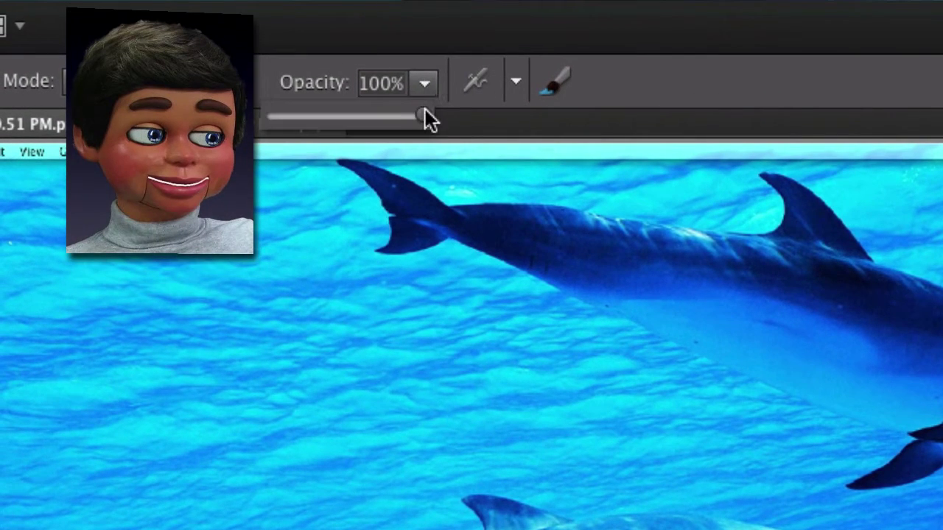
drag(398, 120, 349, 120)
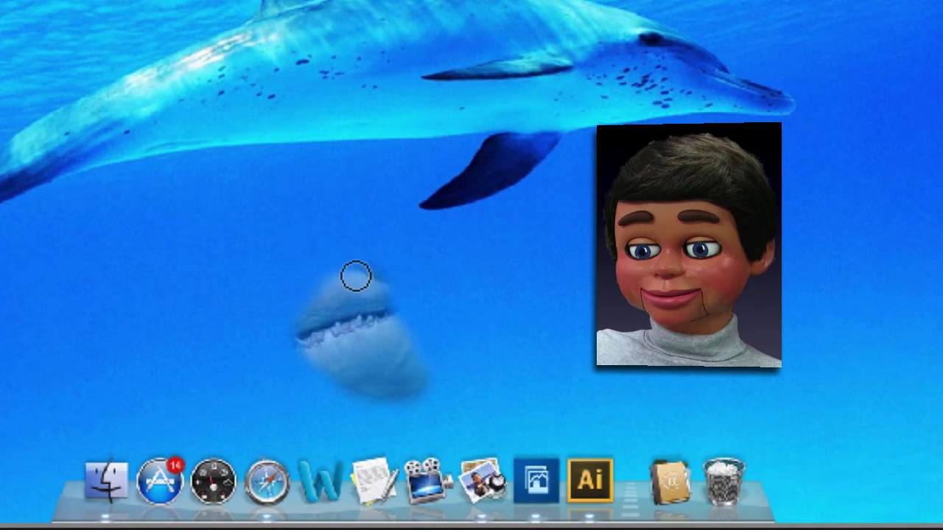
Step: Paint black on Layer 0's mask over the shark's head, upper and lower body, tail, and bottom fins
mouse_move(356, 277)
mouse_down()
mouse_move(284, 306)
mouse_move(313, 328)
mouse_move(295, 280)
mouse_move(284, 277)
mouse_move(268, 306)
mouse_move(282, 265)
mouse_move(244, 268)
mouse_move(290, 251)
mouse_move(255, 243)
mouse_move(271, 239)
mouse_move(368, 263)
mouse_up()
mouse_move(440, 284)
mouse_down()
mouse_move(495, 349)
mouse_move(483, 347)
mouse_move(507, 360)
mouse_move(506, 381)
mouse_move(393, 352)
mouse_move(299, 307)
mouse_move(257, 305)
mouse_move(267, 369)
mouse_move(284, 394)
mouse_move(326, 416)
mouse_move(292, 405)
mouse_move(274, 354)
mouse_move(319, 374)
mouse_move(338, 401)
mouse_move(303, 381)
mouse_move(387, 412)
mouse_move(444, 411)
mouse_up()
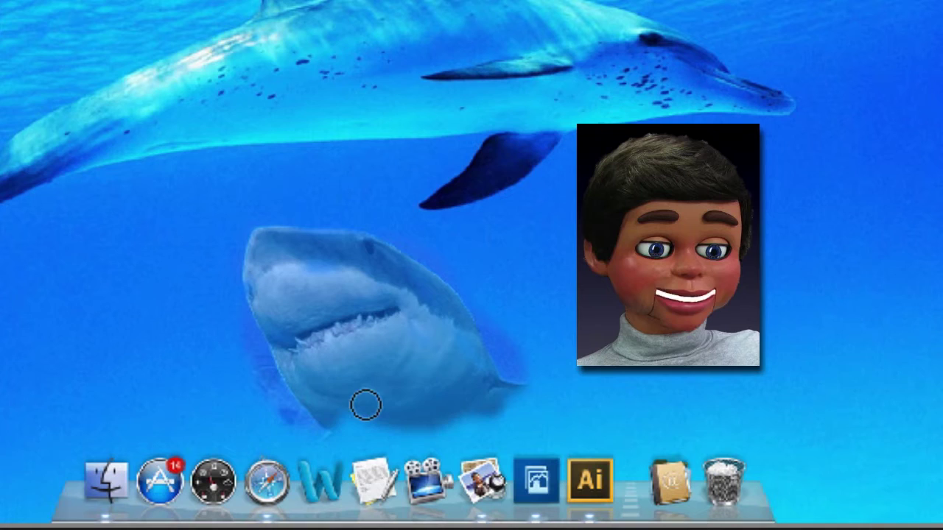
mouse_move(363, 402)
mouse_down()
mouse_move(343, 419)
mouse_move(326, 477)
mouse_up()
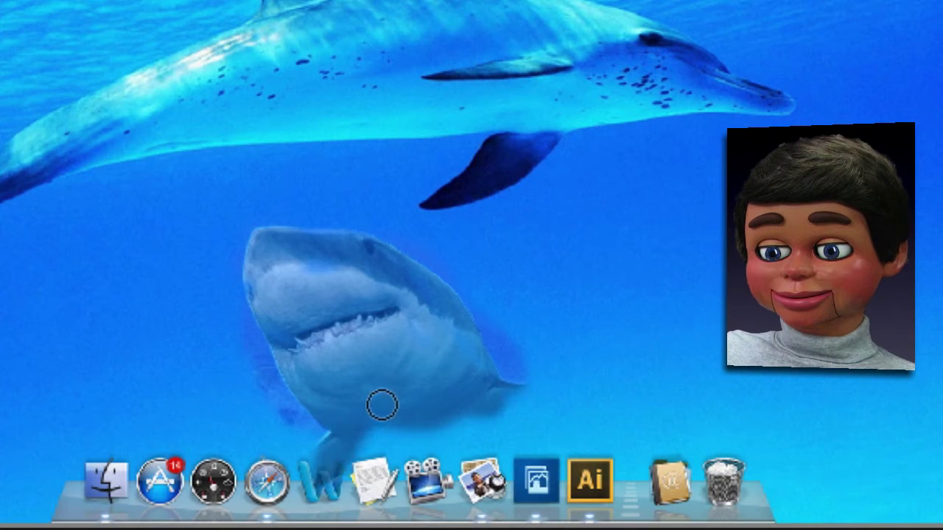
drag(381, 402, 607, 396)
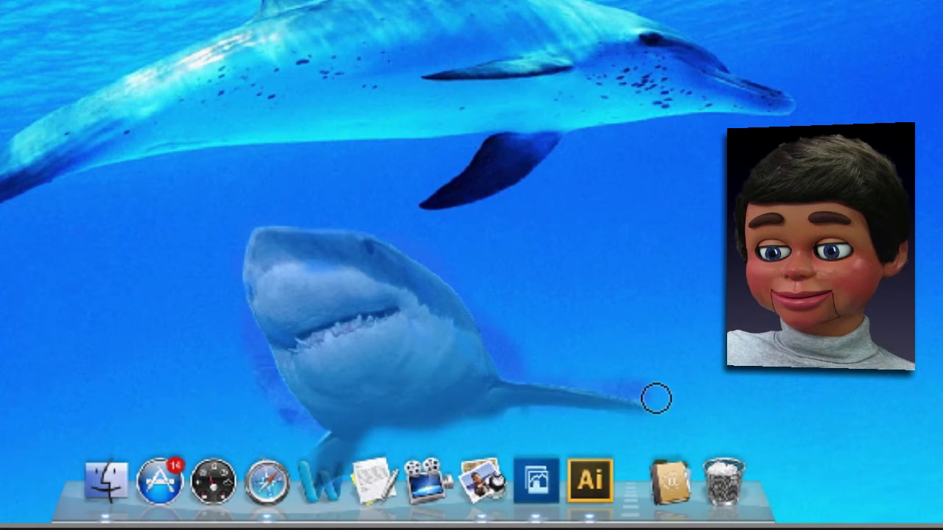
mouse_move(676, 403)
mouse_down()
mouse_move(565, 421)
mouse_move(498, 406)
mouse_up()
mouse_move(525, 445)
mouse_down()
mouse_move(513, 468)
mouse_move(497, 472)
mouse_move(501, 435)
mouse_move(419, 444)
mouse_up()
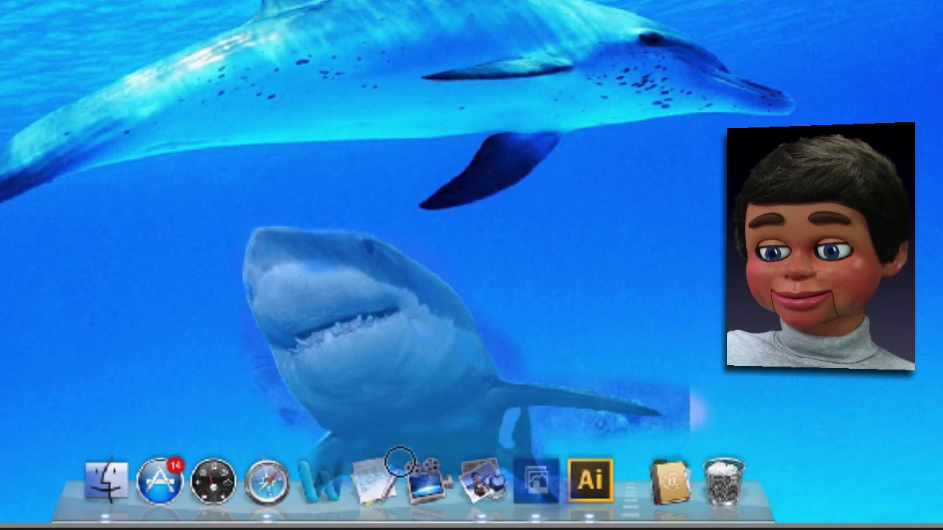
drag(232, 505, 267, 487)
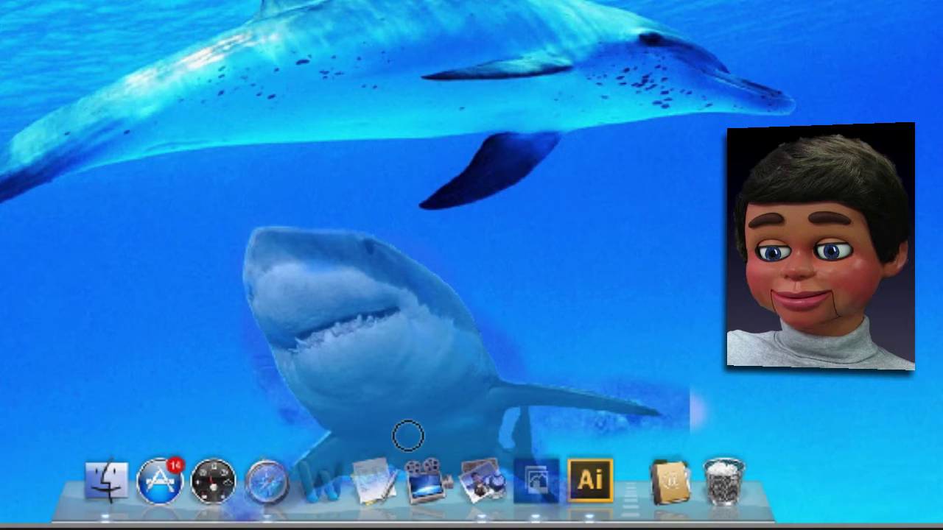